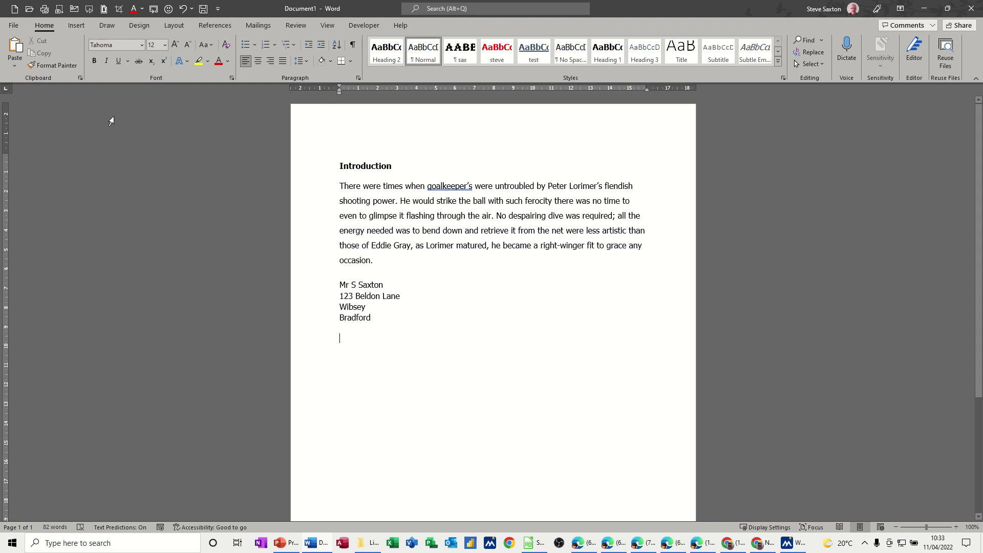
Step: Select the Introduction heading line and apply the Heading 1 style to it
left_click(318, 169)
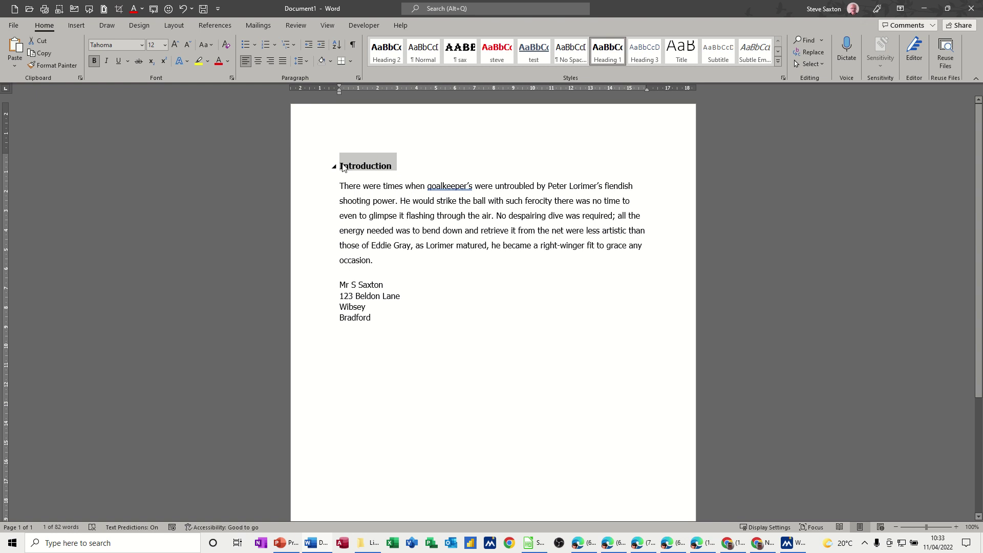
left_click(379, 175)
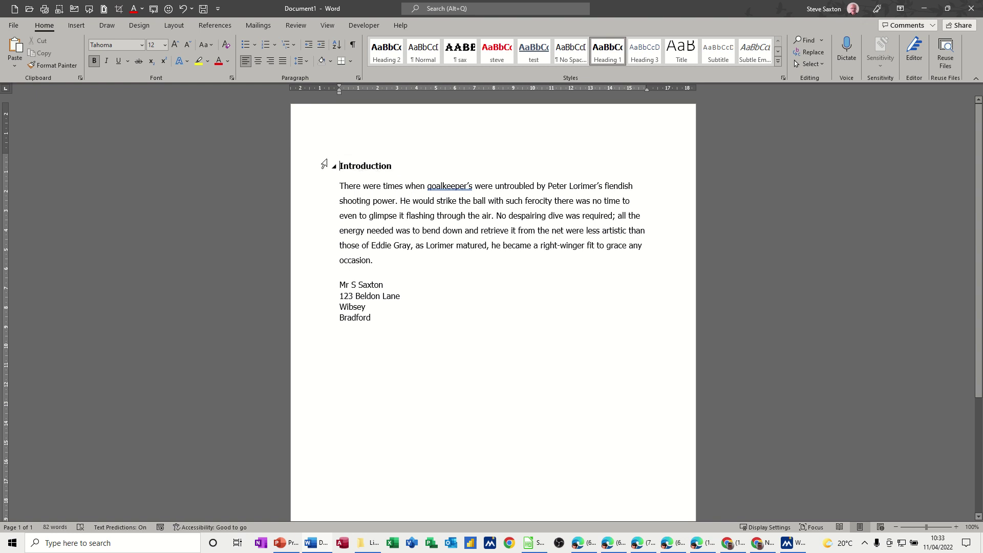
left_click(313, 169)
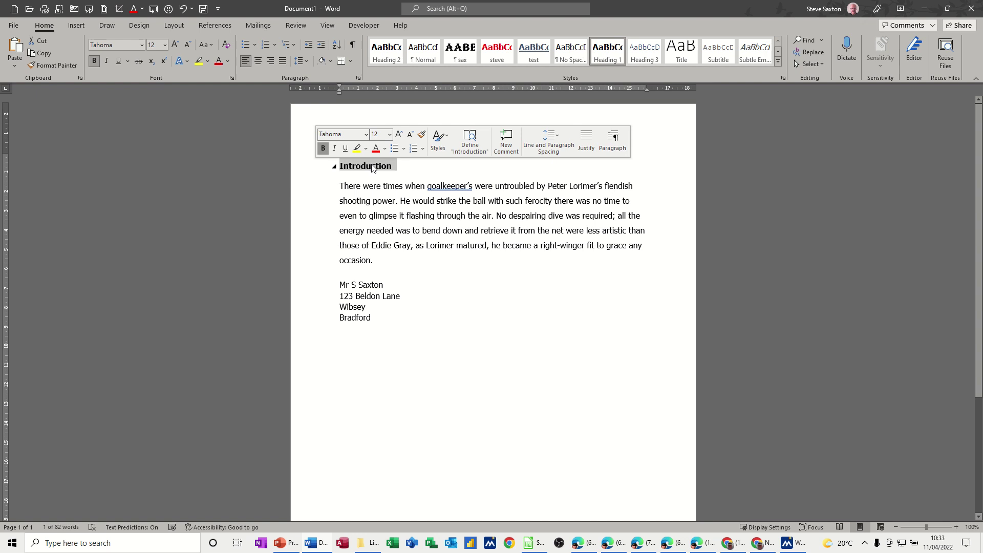
left_click(401, 167)
left_click(317, 170)
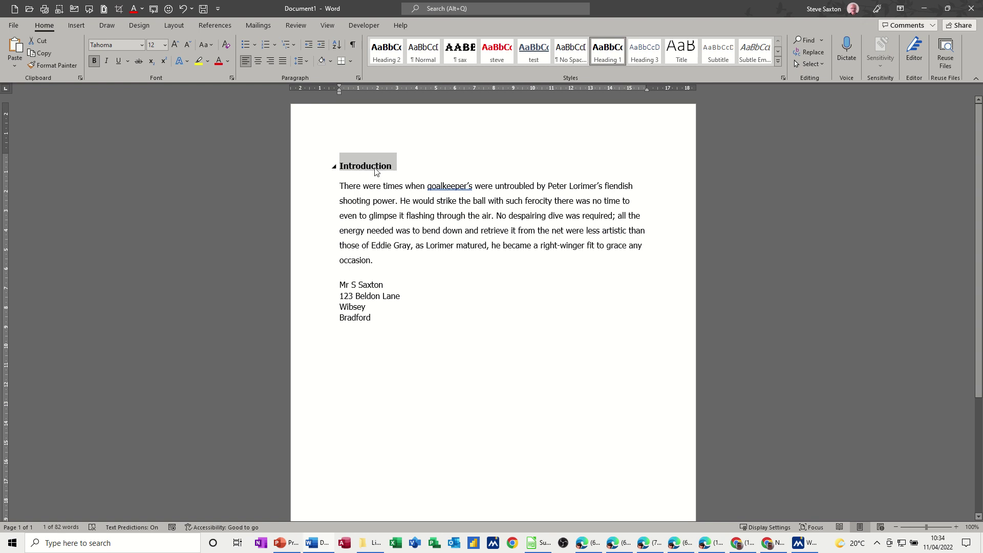
left_click(610, 55)
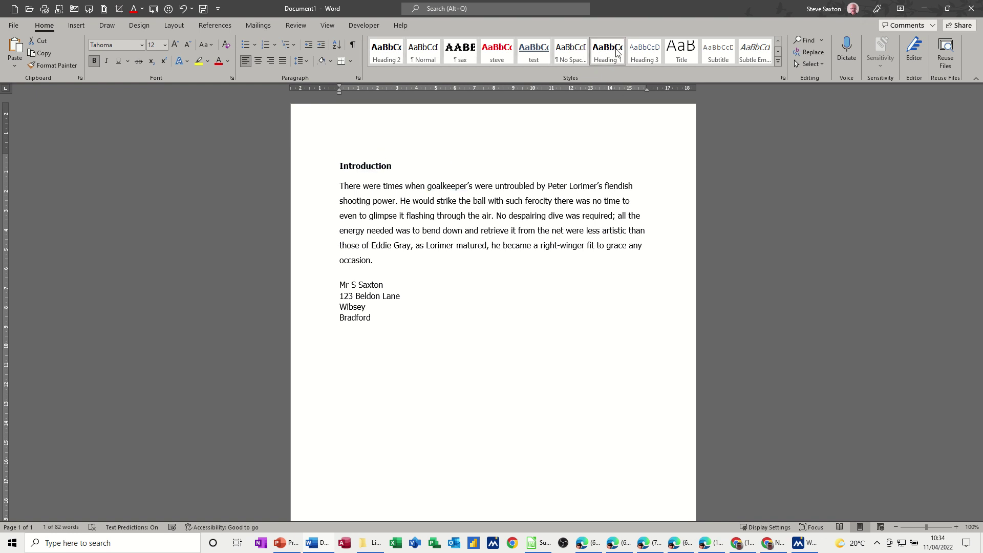
Step: Open Modify Style for Heading 1, move the dialog aside, and show its Format categories
right_click(616, 51)
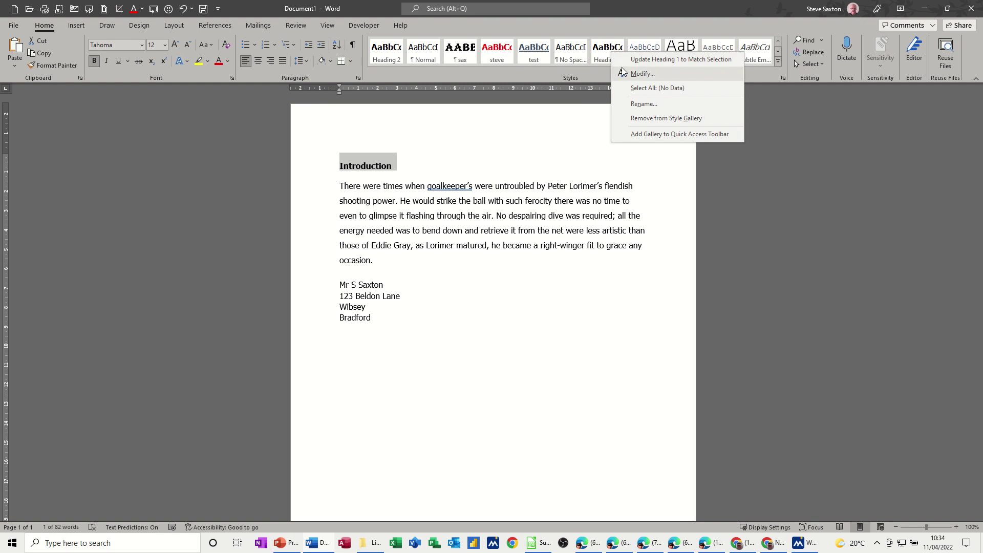
left_click(625, 72)
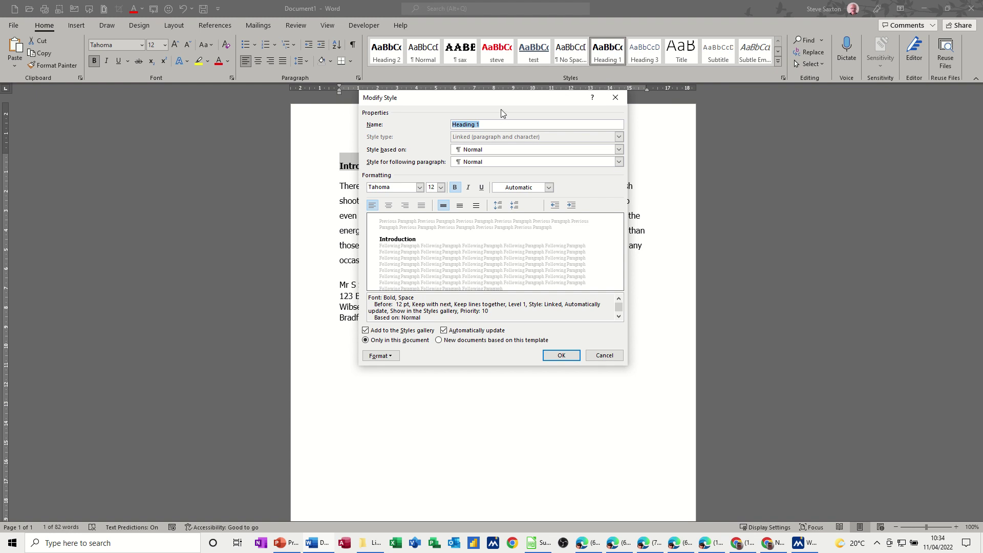
left_click_drag(501, 101, 635, 116)
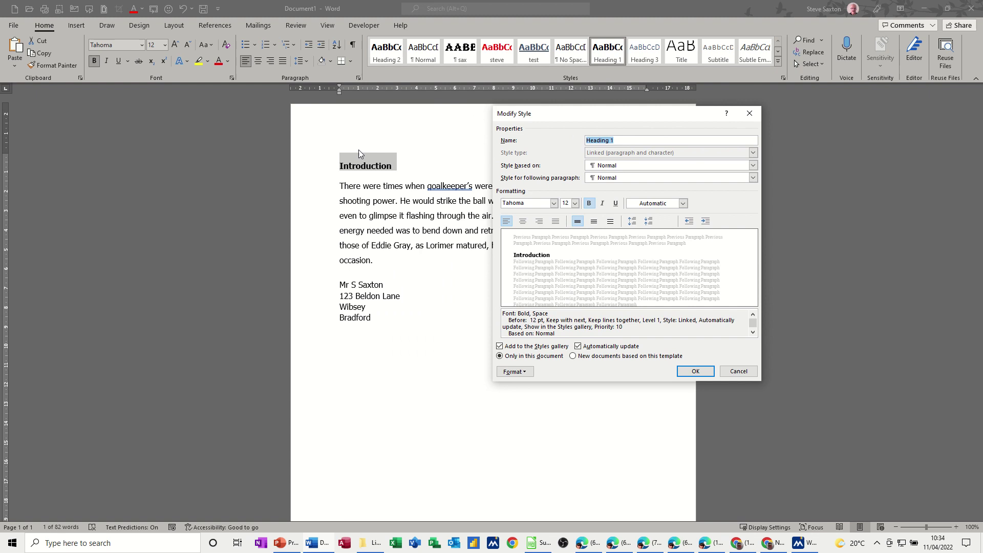
left_click(520, 376)
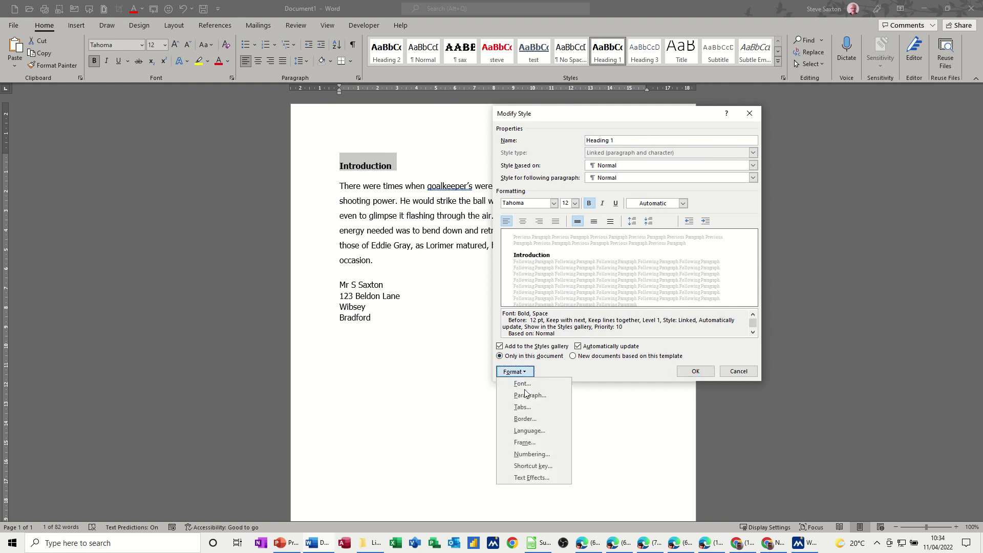
Step: Set Heading 1 paragraph spacing before to 0 pt and turn off Automatically update
left_click(524, 395)
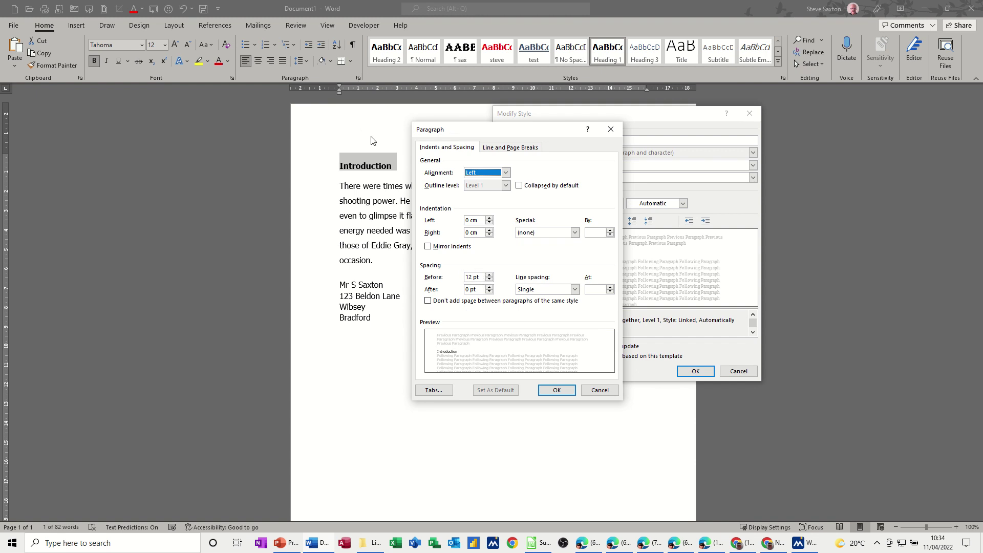
left_click(490, 280)
left_click(489, 279)
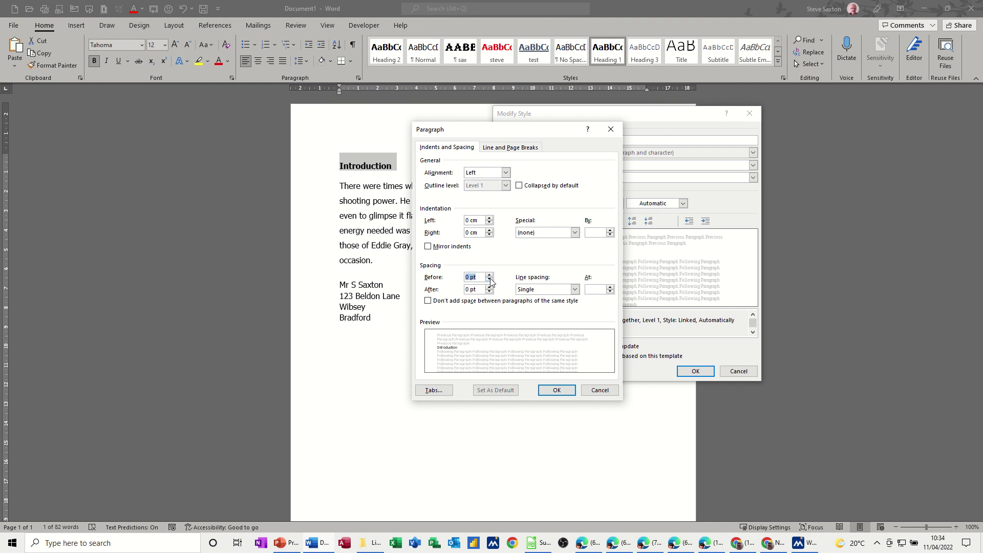
left_click(542, 391)
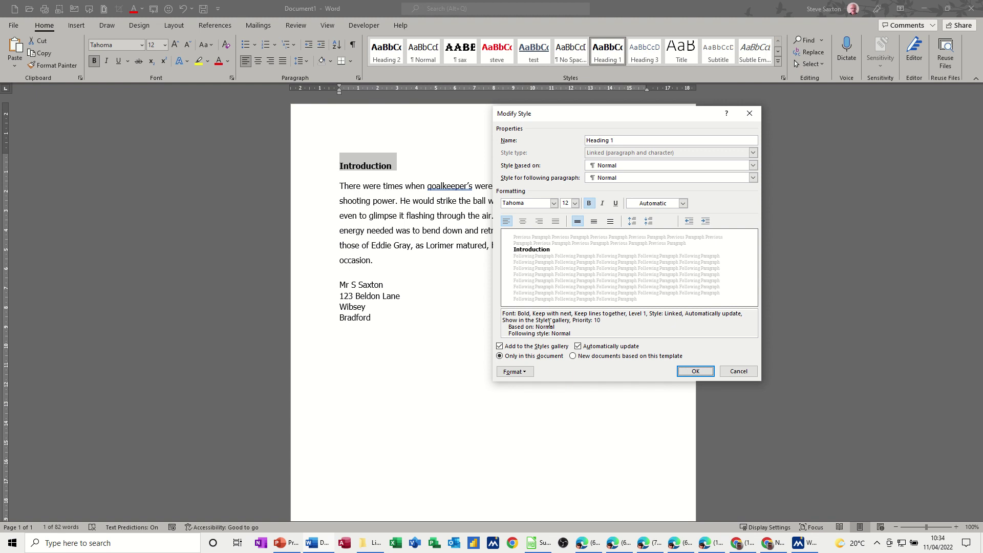
left_click(581, 348)
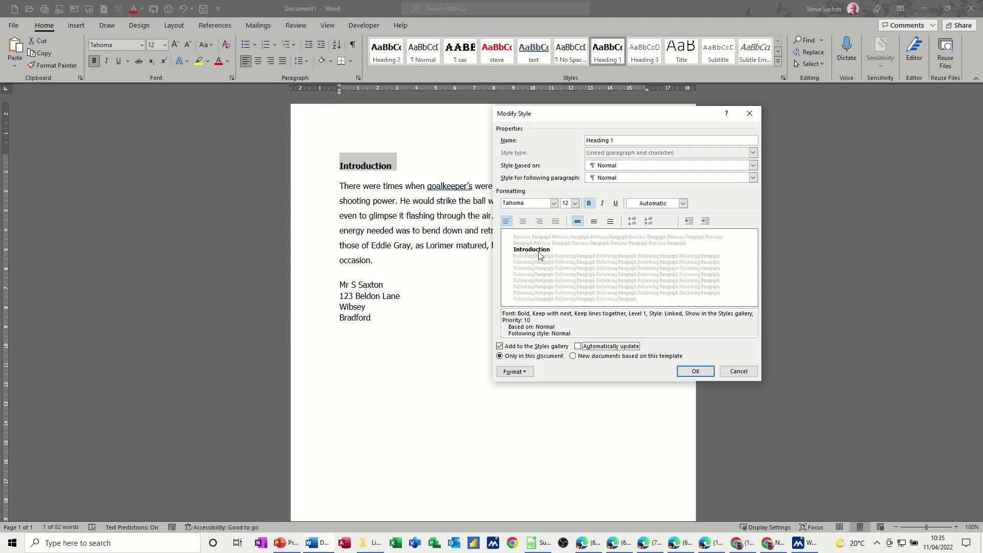
left_click(694, 371)
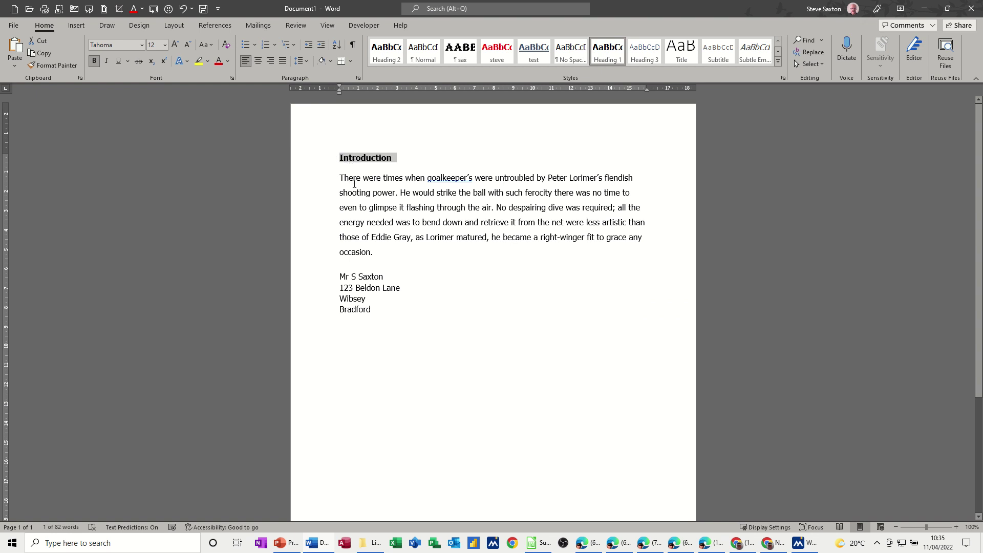
Step: Delete 'than' so the body text reads 'less artistic those of Eddie Gray'
left_click(313, 180)
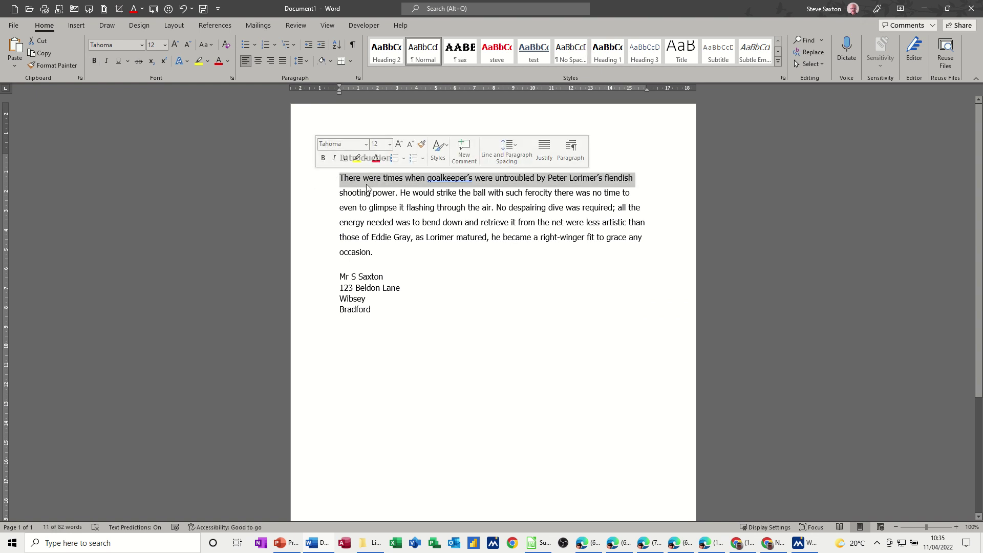
left_click(318, 195)
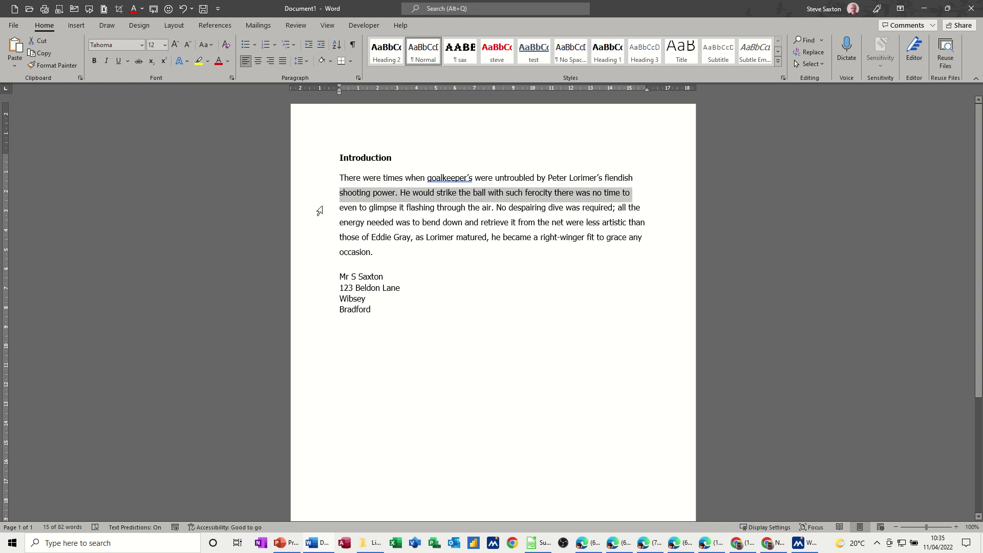
left_click(320, 210)
left_click(320, 225)
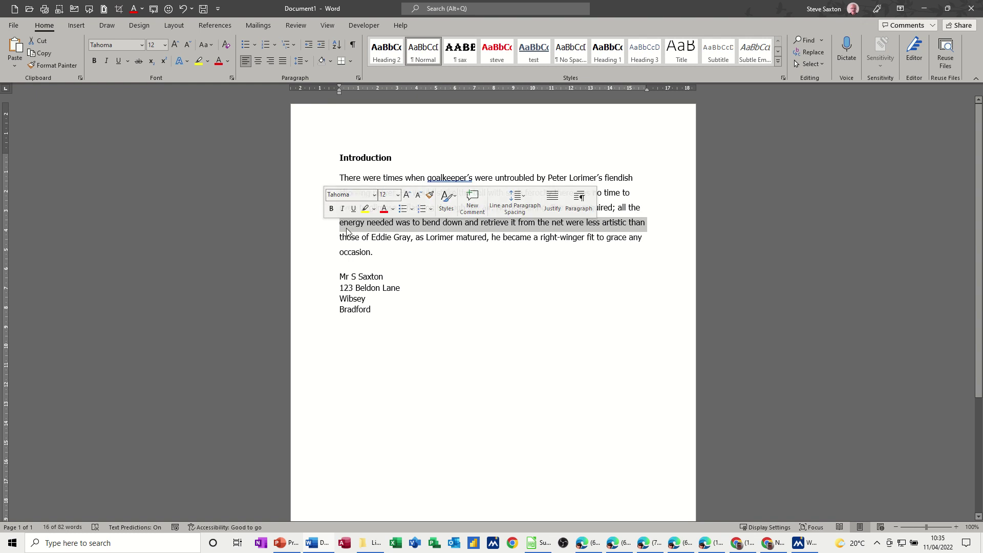
left_click(341, 237)
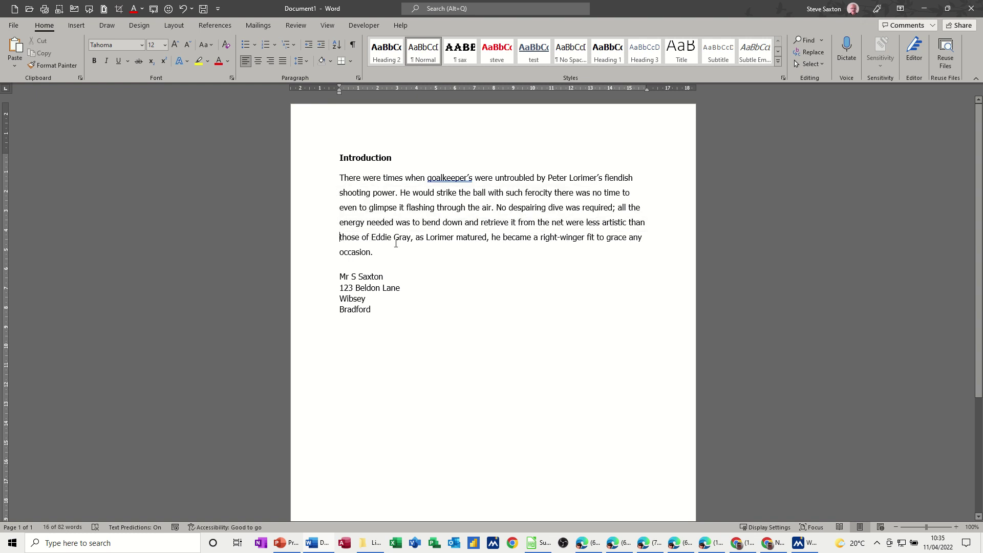
key("BackSpace")
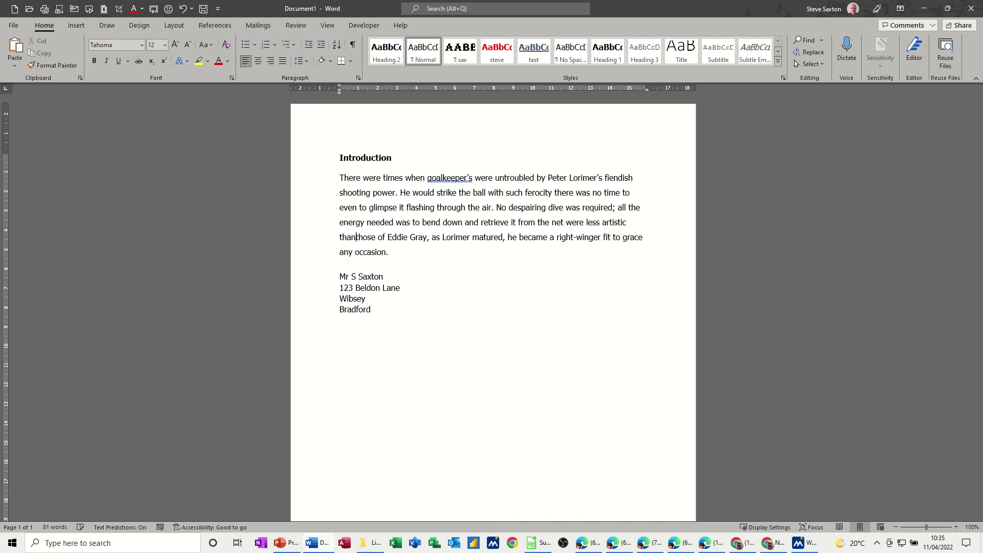
key("BackSpace")
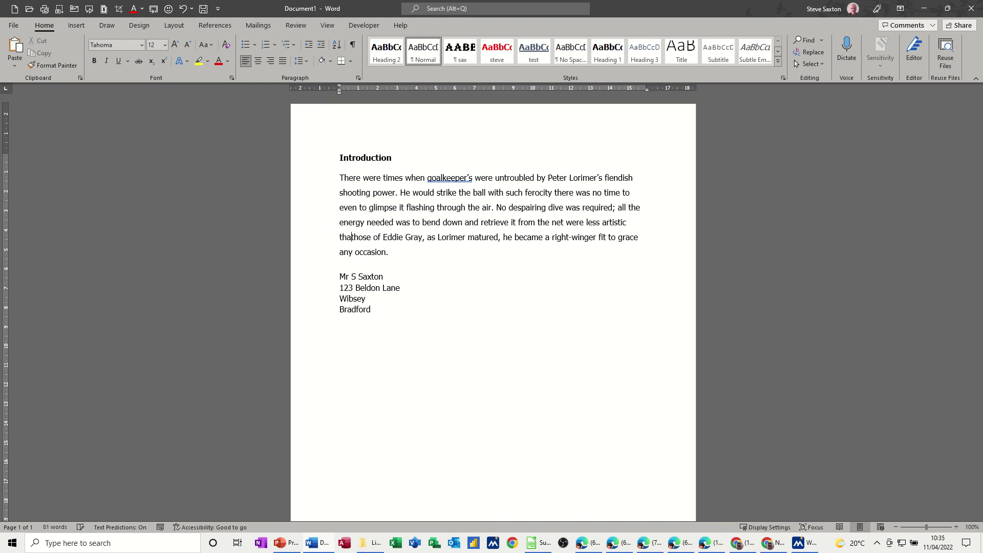
key("BackSpace")
key("BackSpace")
key("BackSpace")
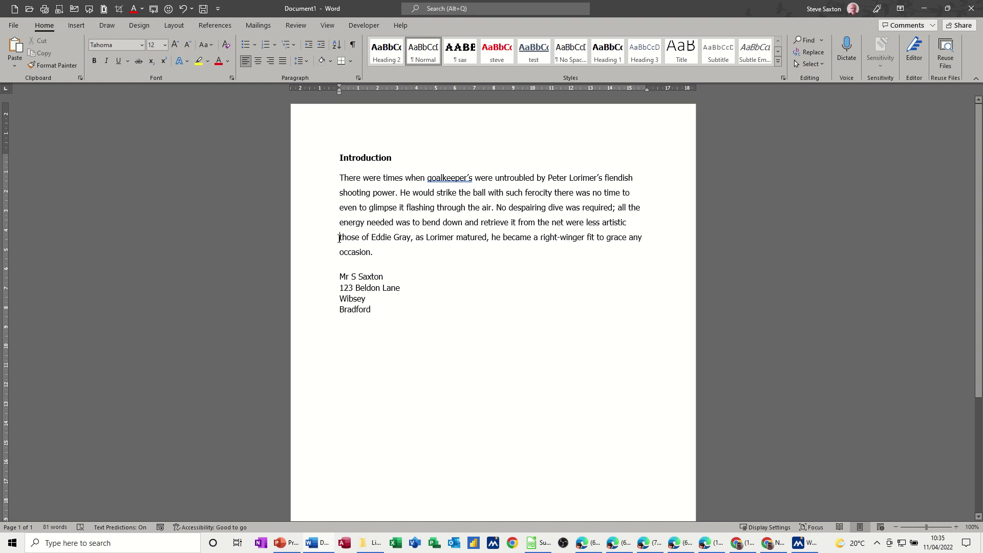
Step: Select the body paragraph and compare 1.0 and 2.0 line spacing on it
double_click(297, 208)
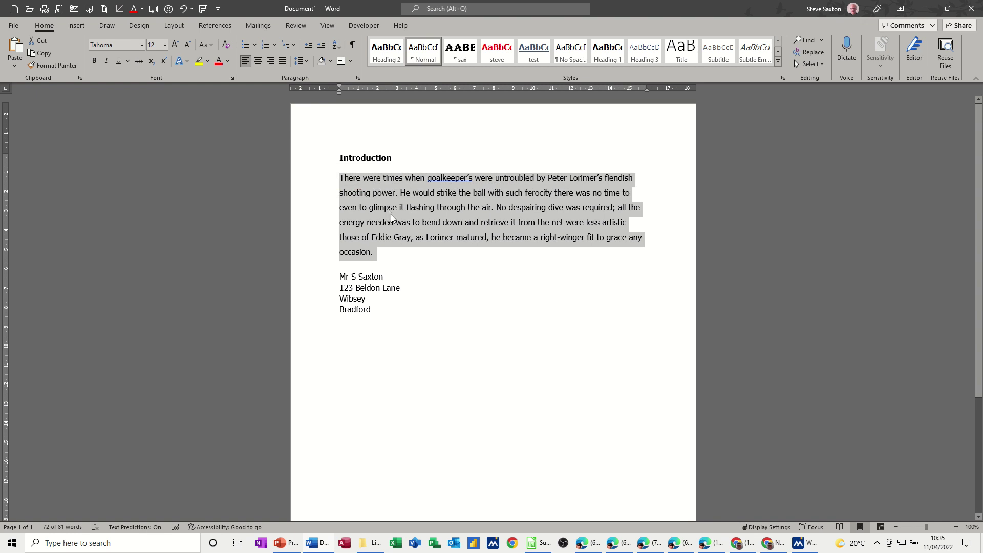
left_click(308, 61)
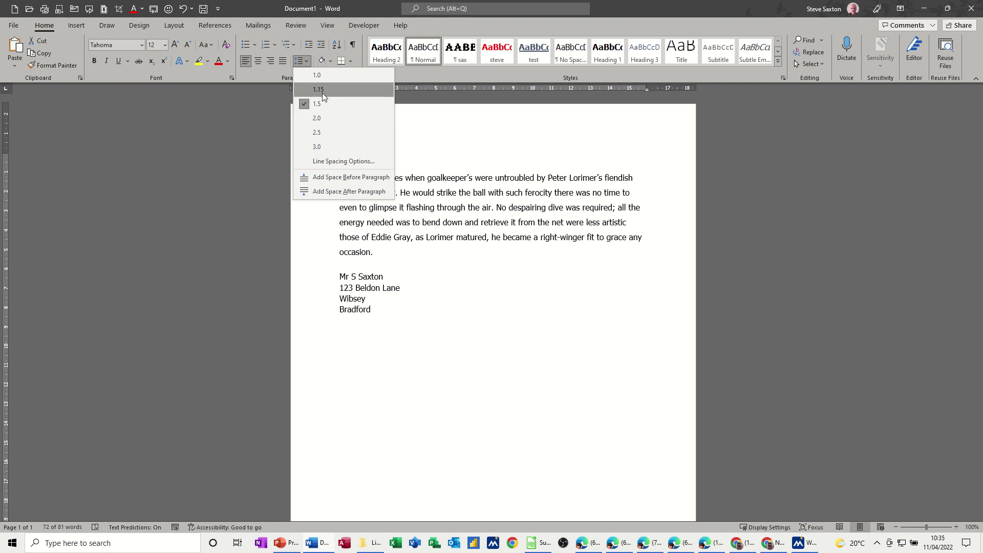
left_click(319, 76)
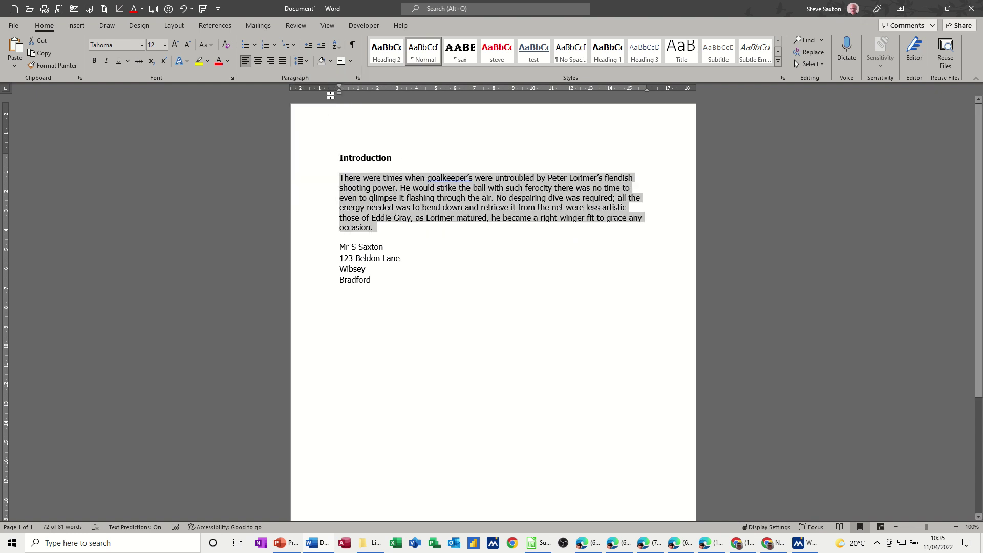
left_click(307, 63)
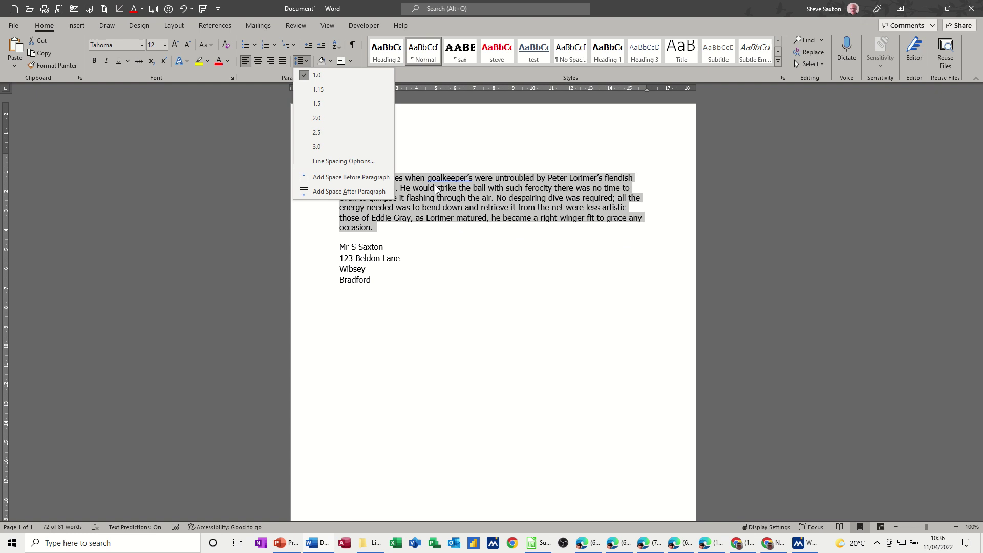
left_click(327, 121)
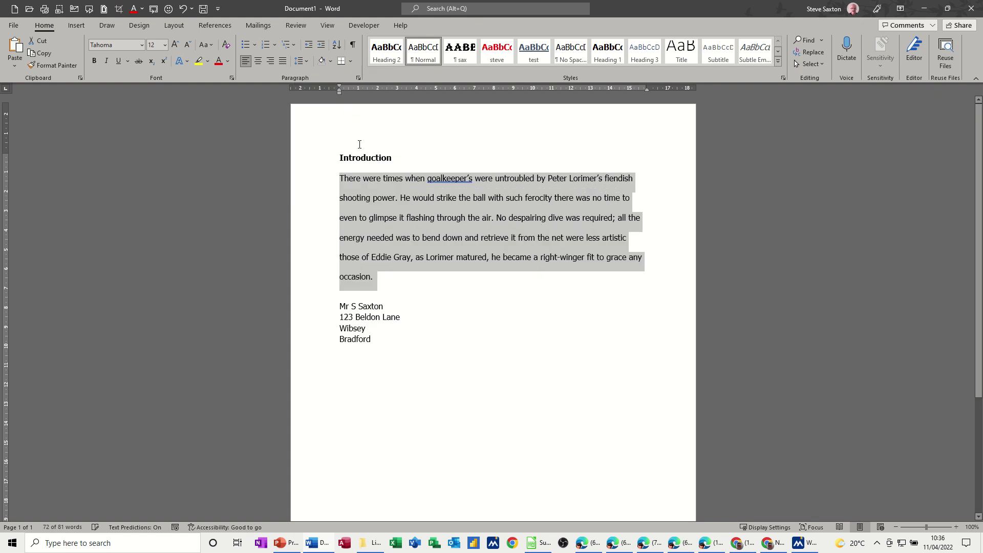
left_click(403, 187)
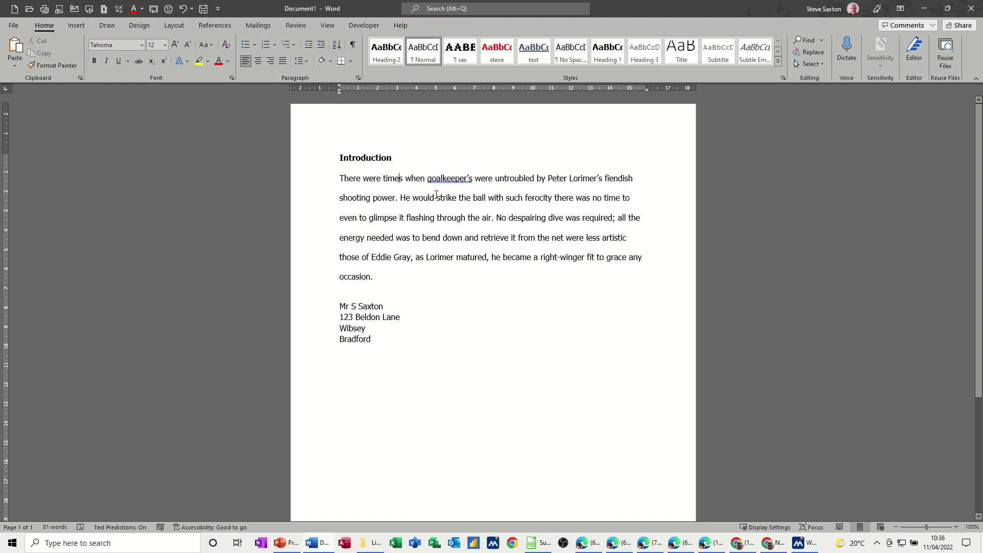
left_click(308, 66)
Step: Apply 1.0 spacing to the body paragraph, then select all four address lines
left_click(306, 78)
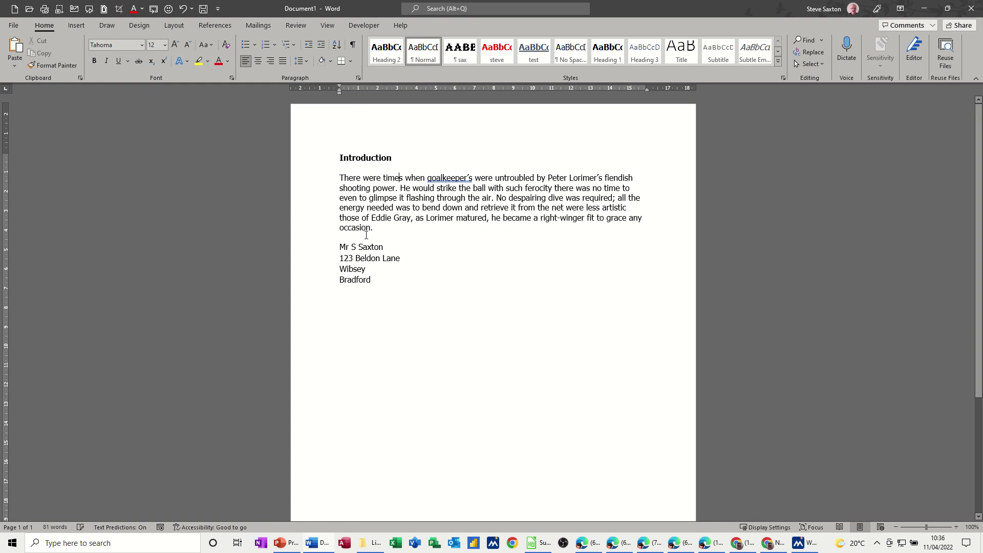
left_click(316, 250)
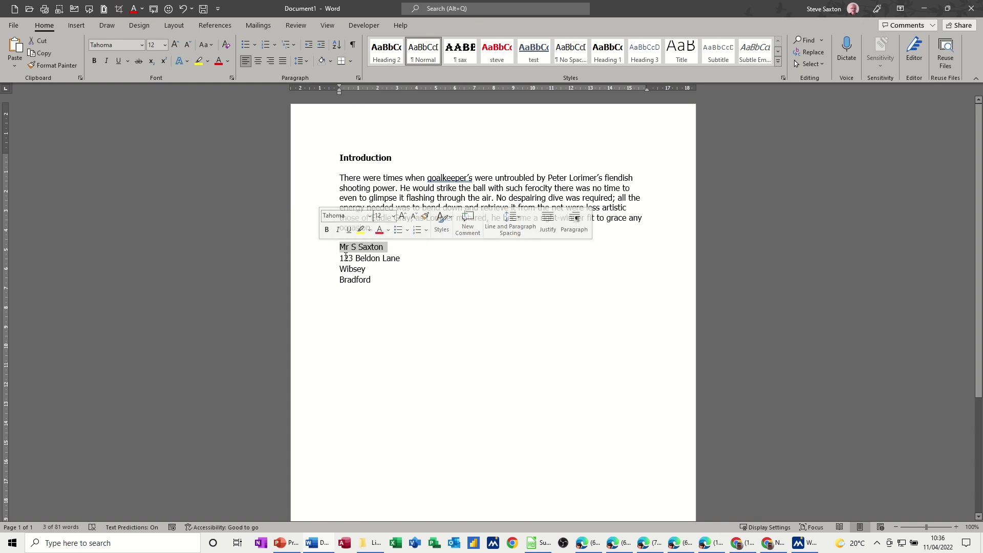
left_click(324, 260)
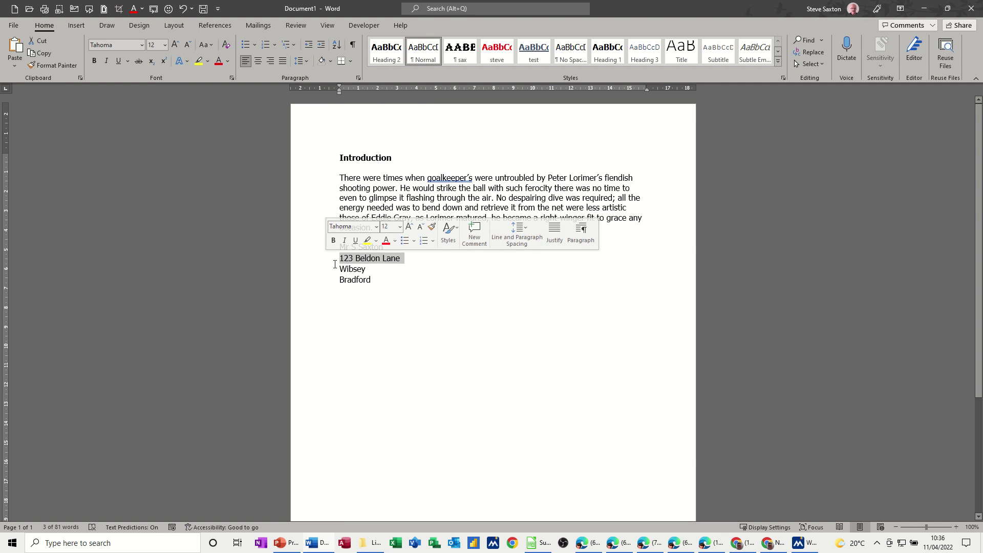
left_click(326, 270)
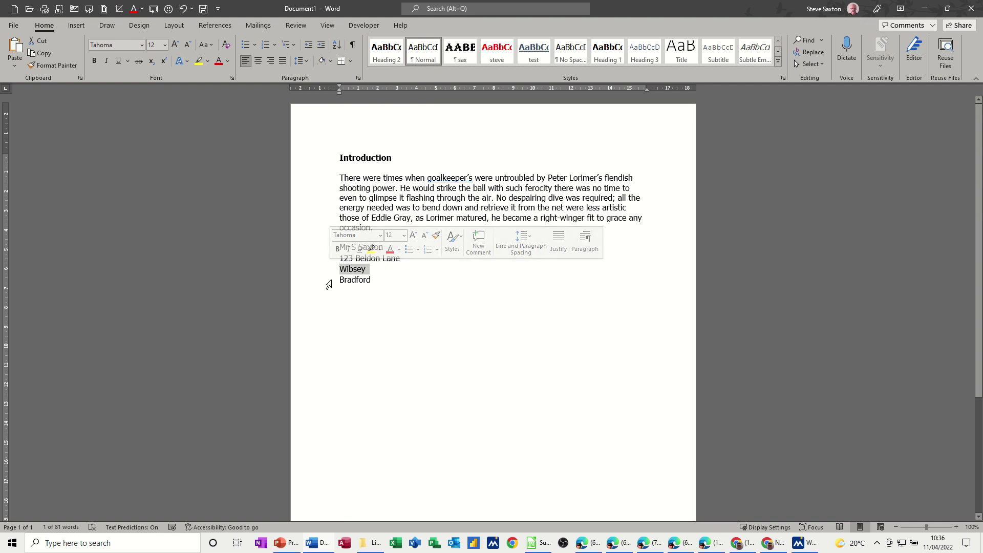
left_click(326, 281)
left_click_drag(309, 248, 315, 283)
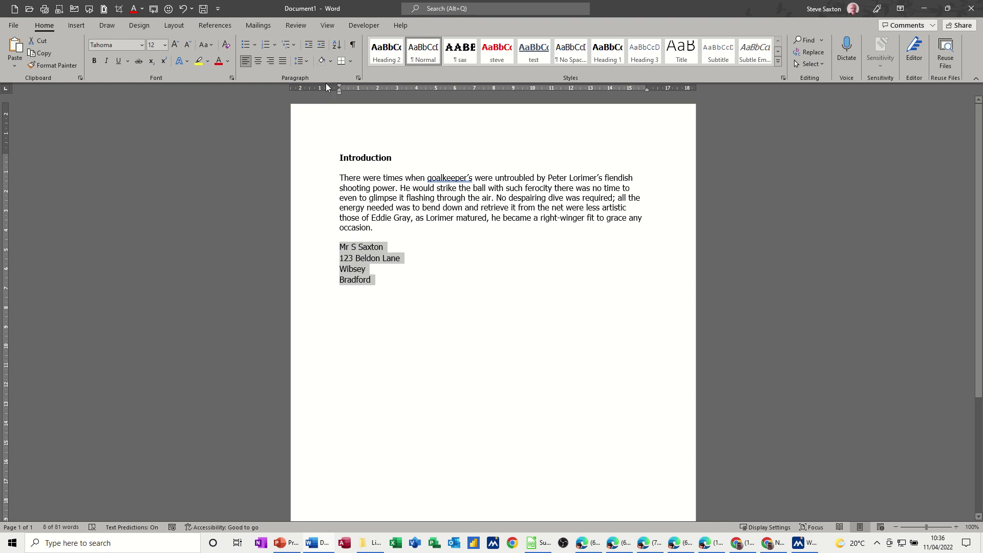
left_click(306, 65)
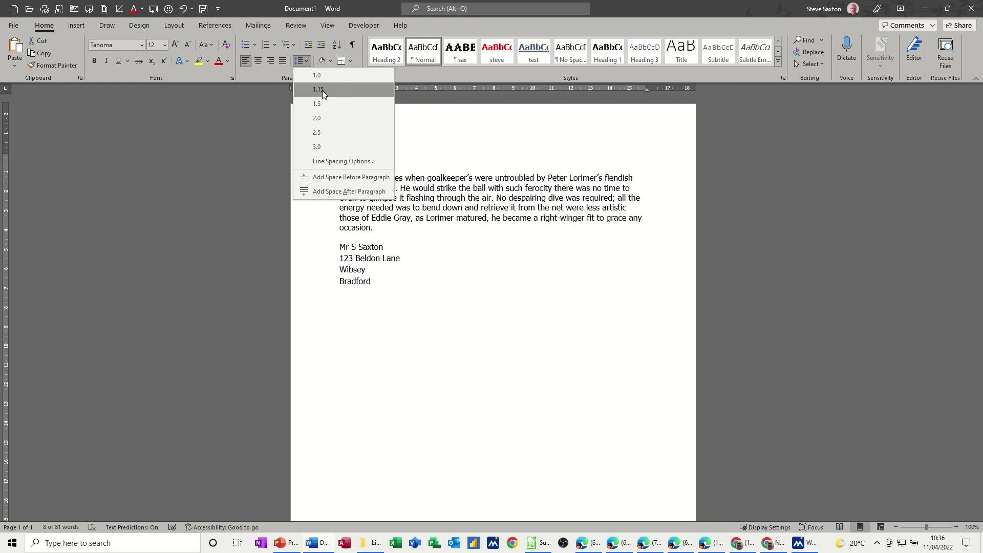
left_click(322, 90)
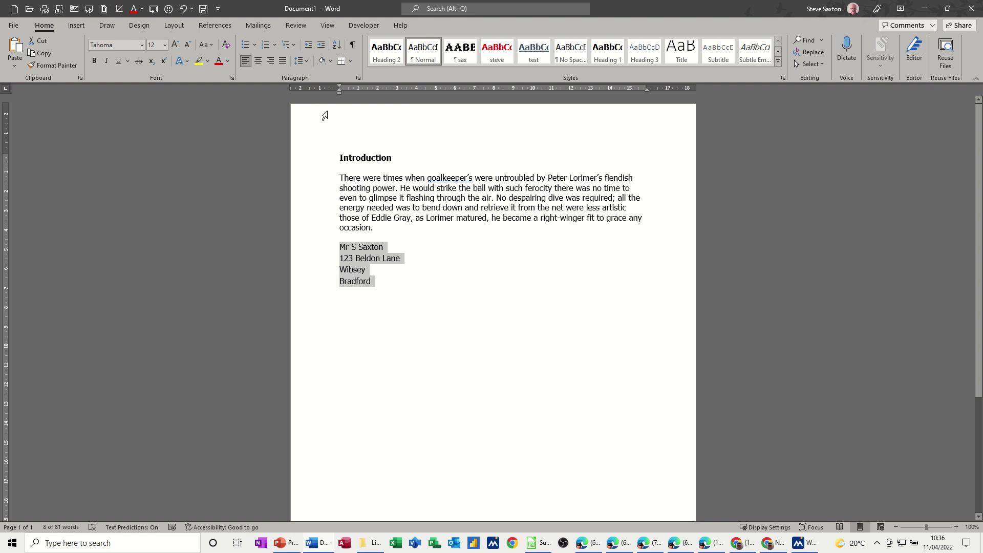
left_click(307, 66)
left_click(306, 75)
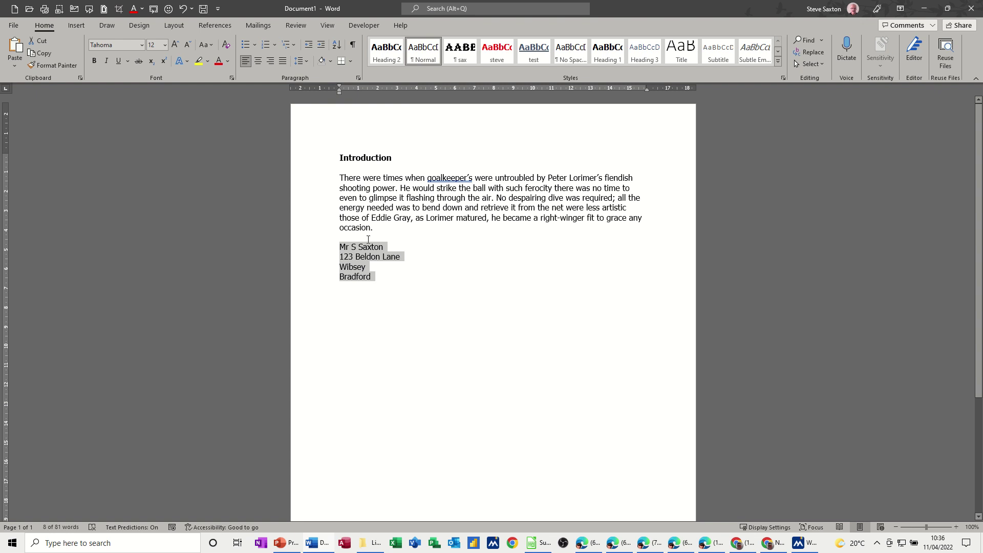
left_click(357, 79)
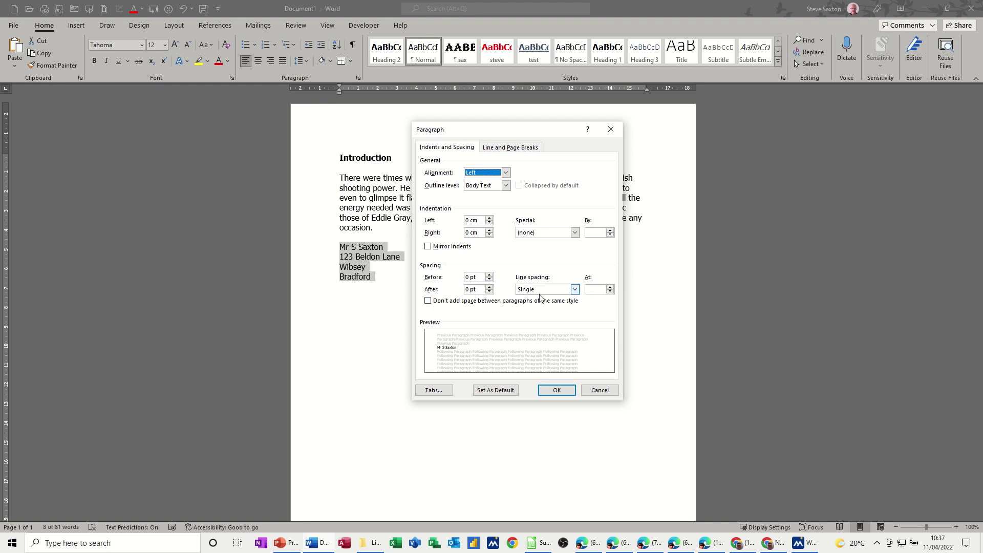
left_click(600, 390)
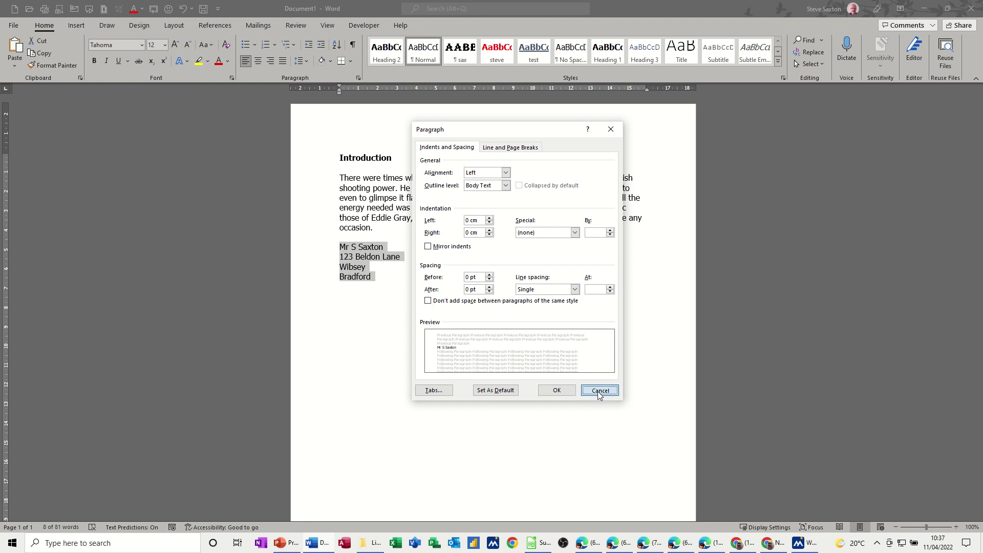
left_click(298, 61)
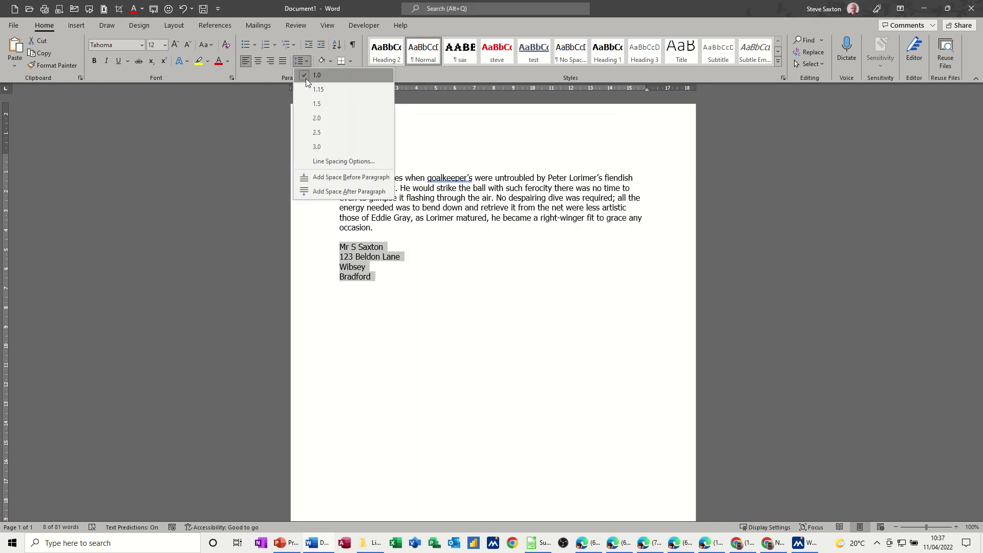
left_click(315, 84)
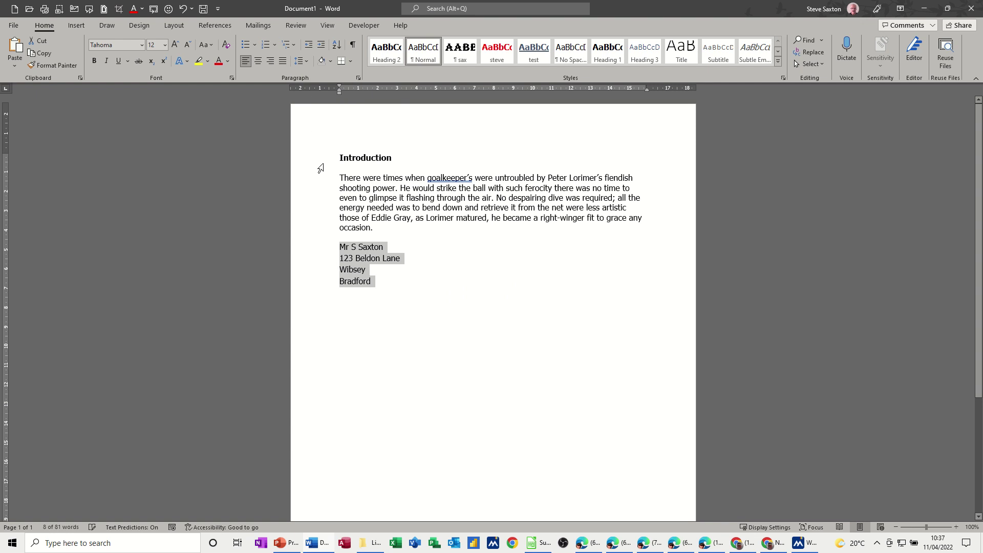
Step: Set the address block's line spacing to Single in the Paragraph dialog
left_click(358, 77)
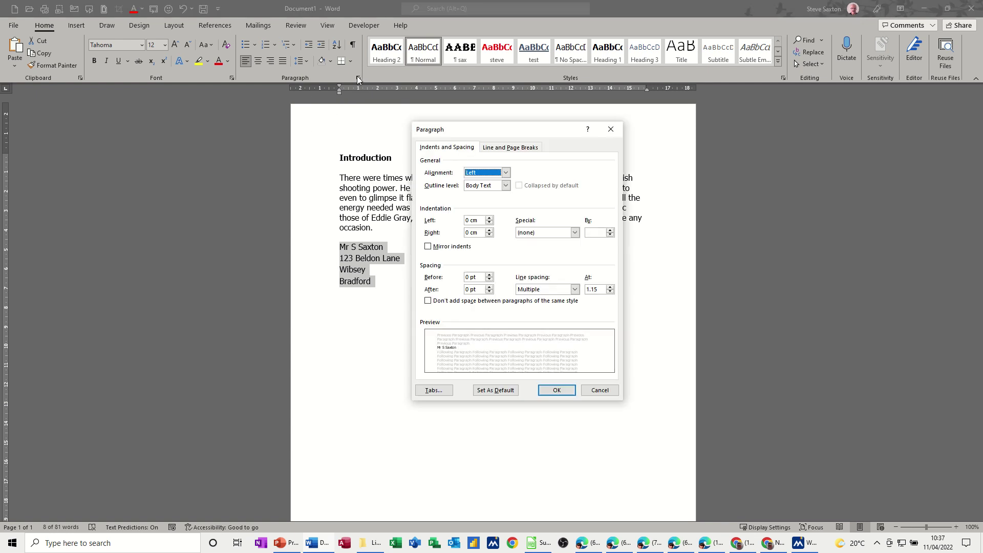
left_click(575, 290)
left_click(562, 299)
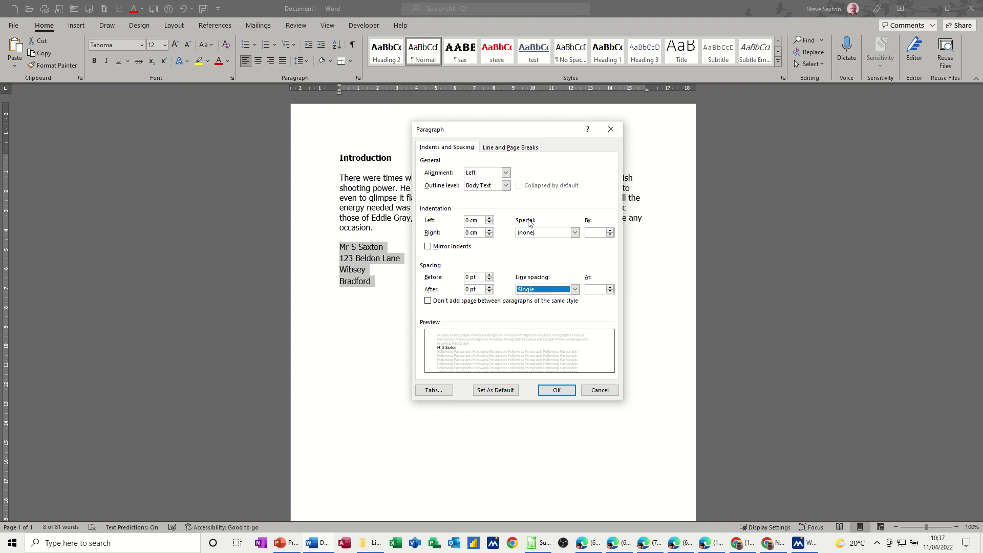
left_click(514, 152)
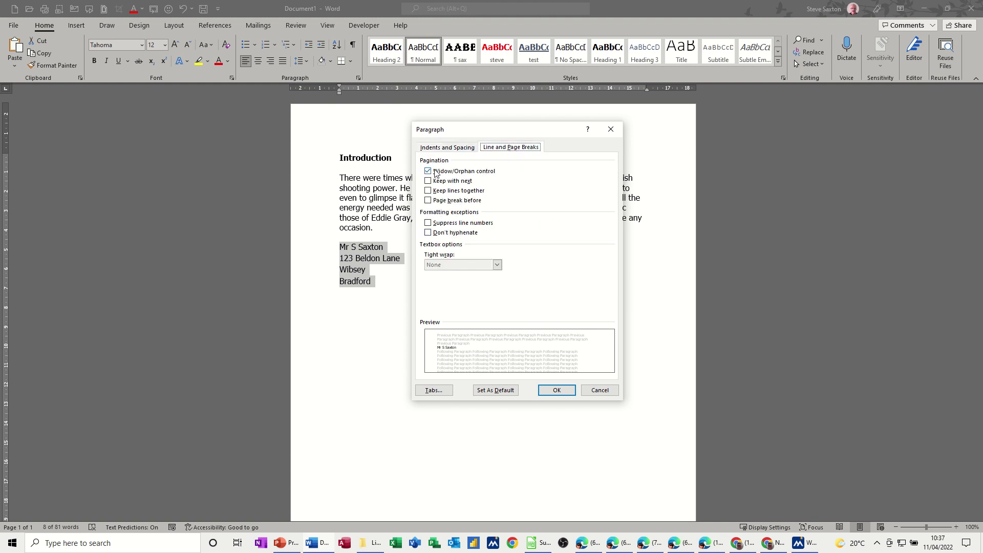
left_click(451, 149)
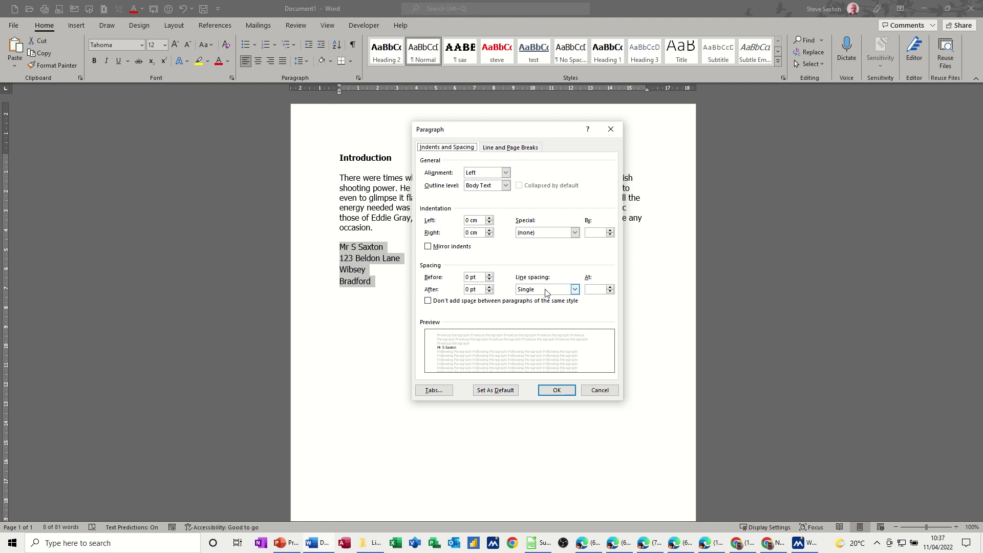
left_click(552, 393)
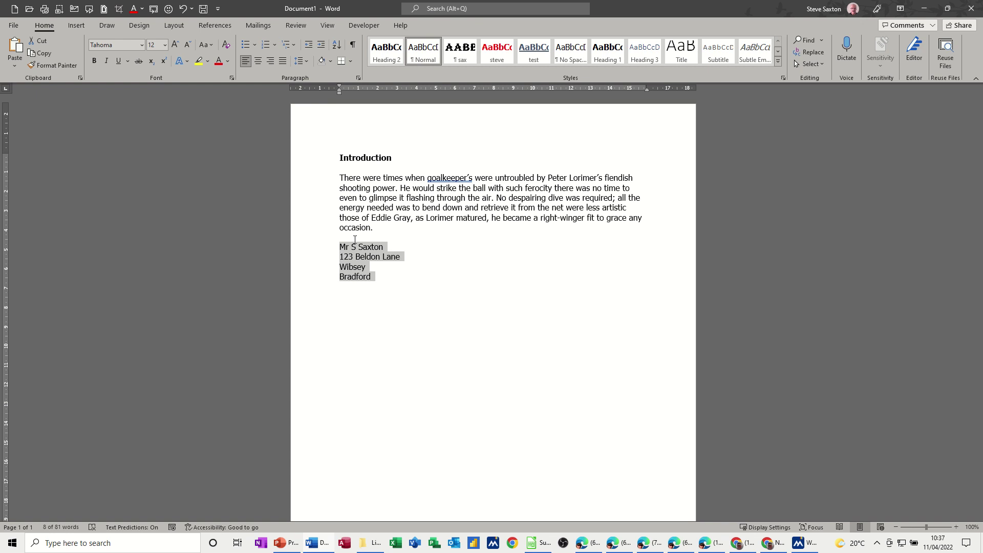
left_click(304, 157)
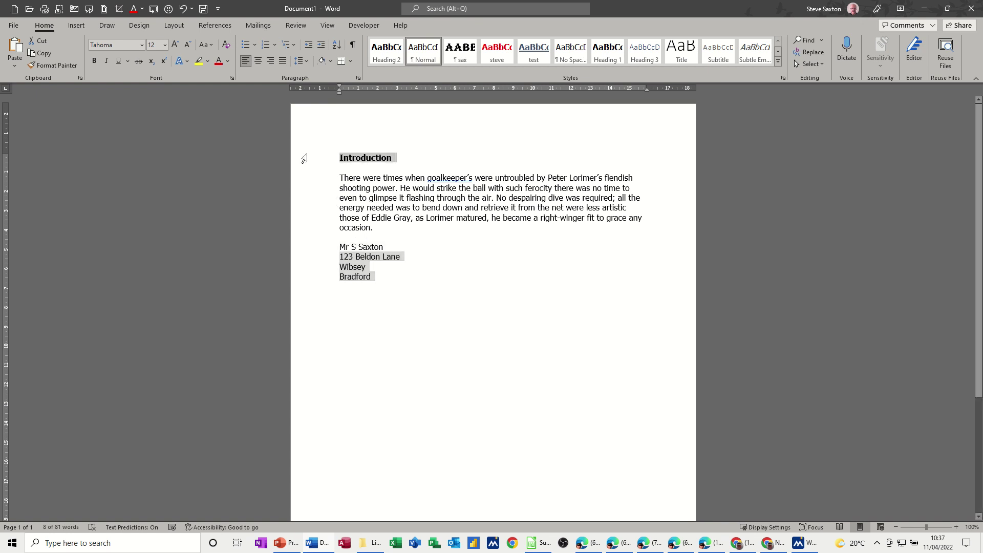
mouse_move(341, 163)
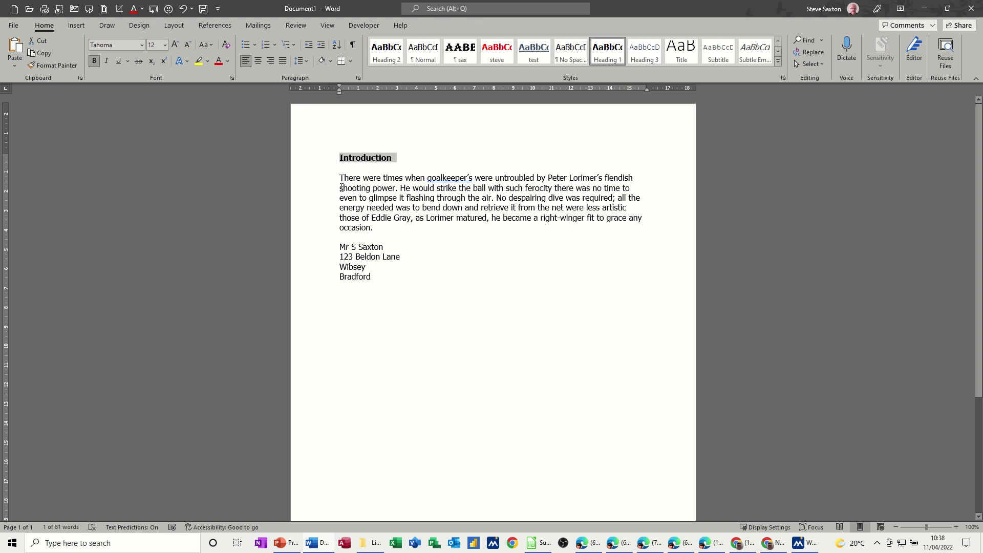
left_click(325, 189)
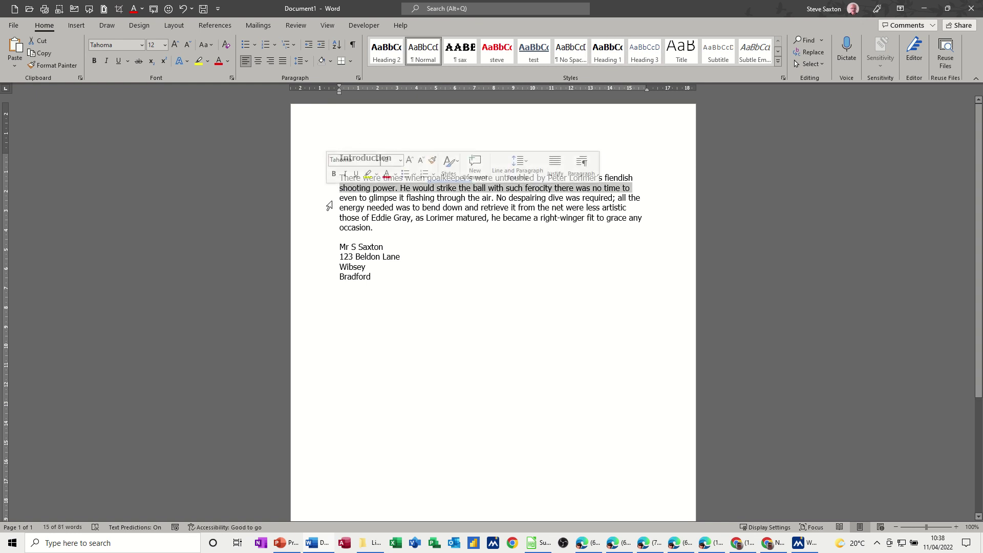
left_click(328, 200)
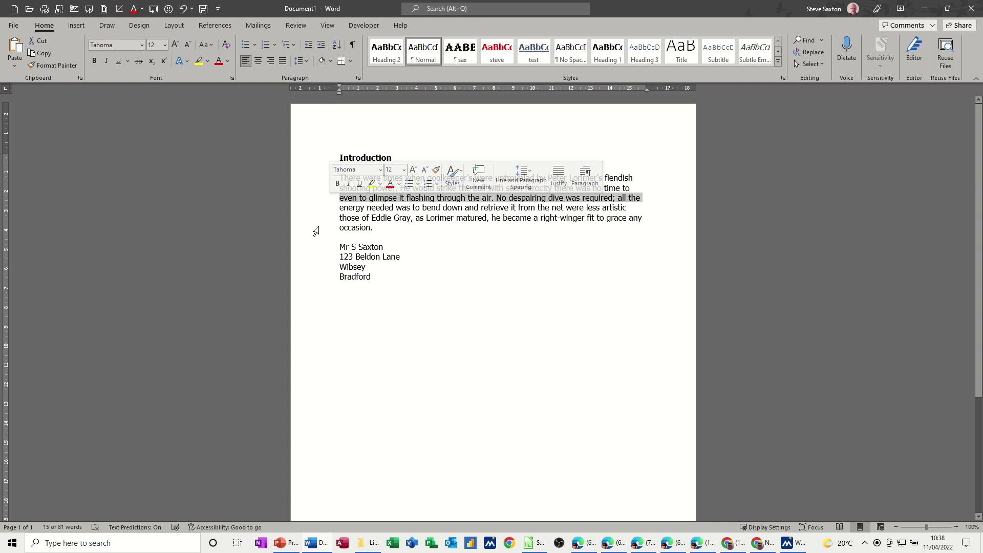
left_click_drag(317, 248, 317, 282)
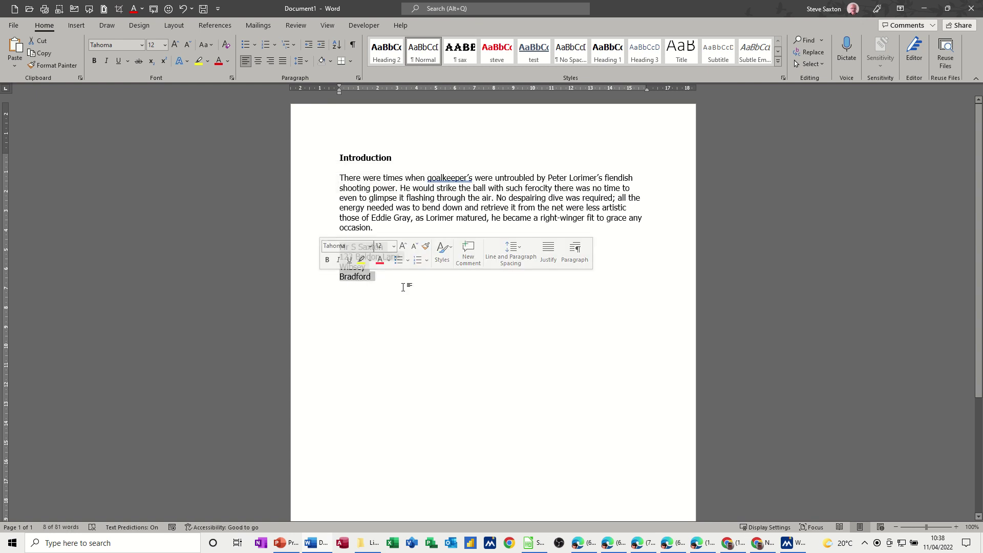